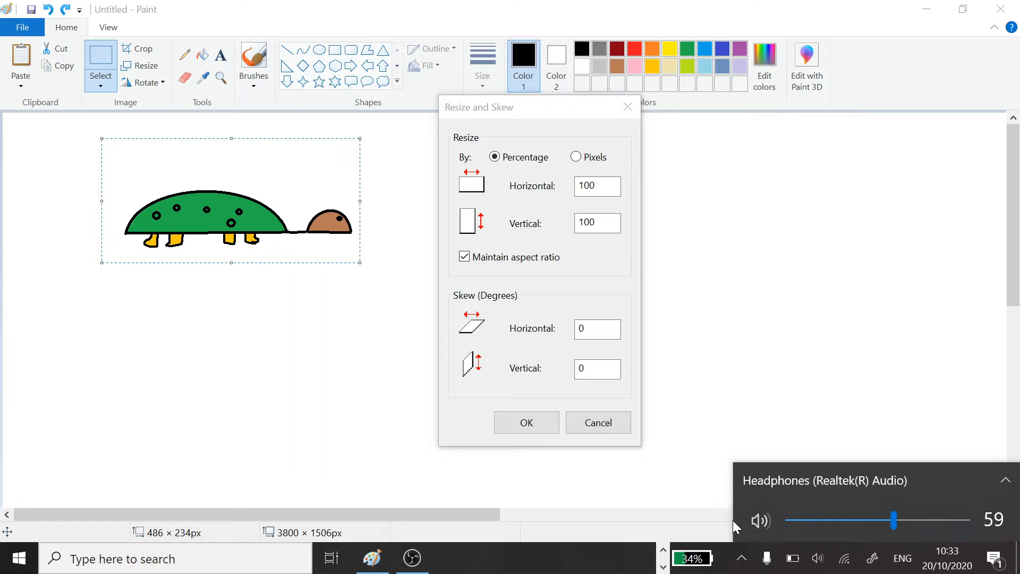
- Mute the headphone volume and return to the Resize and Skew dialog
click(754, 522)
click(573, 123)
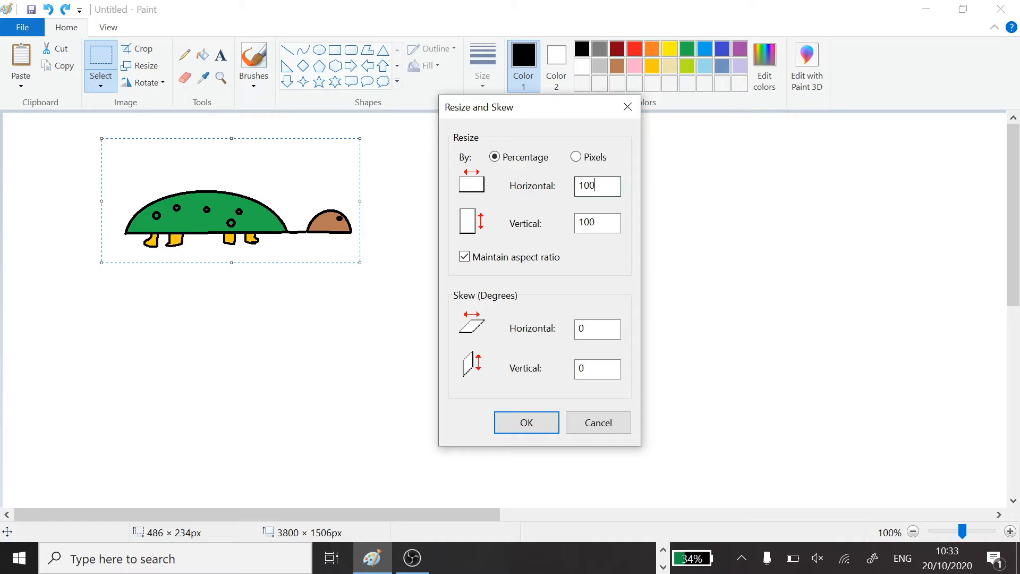
- Resize the selected turtle to 200 percent with a horizontal skew of 67 degrees and a vertical skew of 89 degrees
drag(595, 185, 585, 185)
text(200)
click(597, 329)
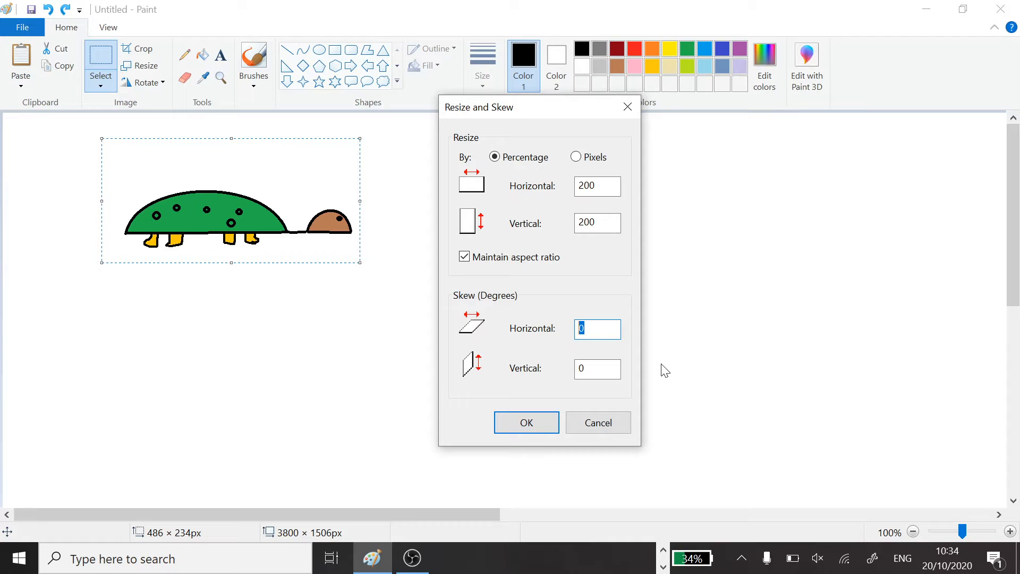
text(67)
key(Tab)
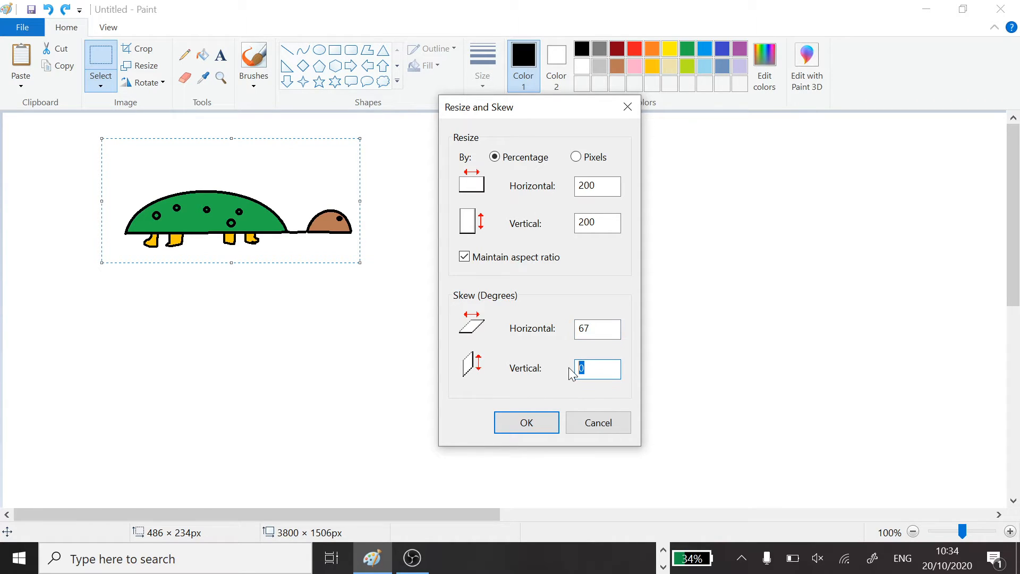
text(89)
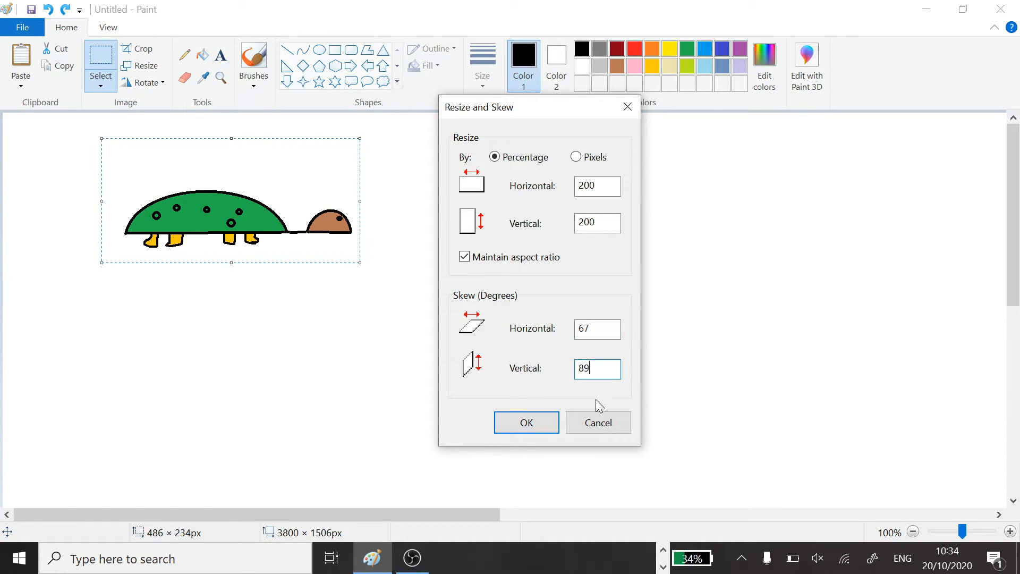
click(542, 421)
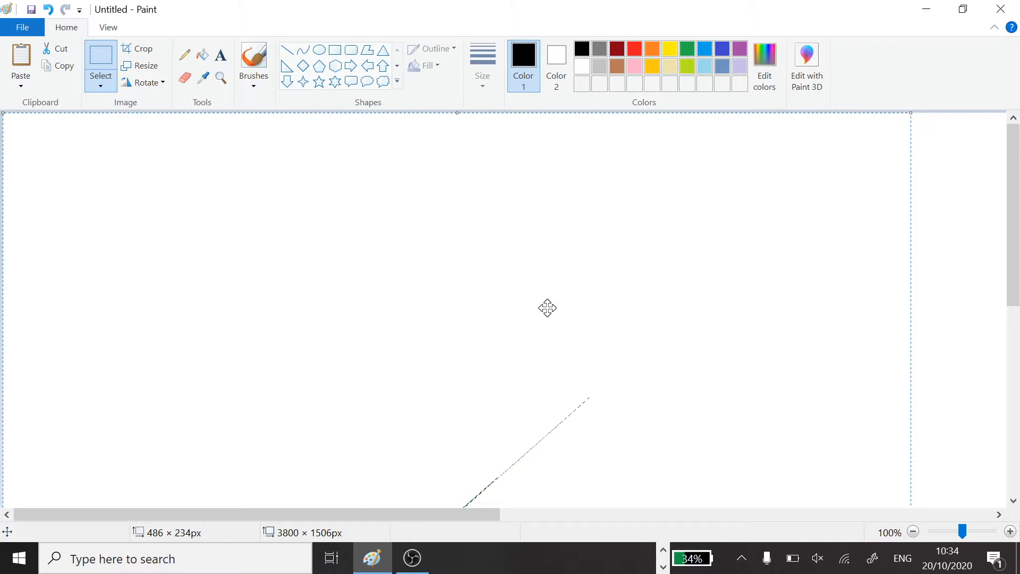
- Look over the distorted turtle and undo the combined resize and skew
scroll(547, 308, down, 8)
scroll(548, 308, up, 4)
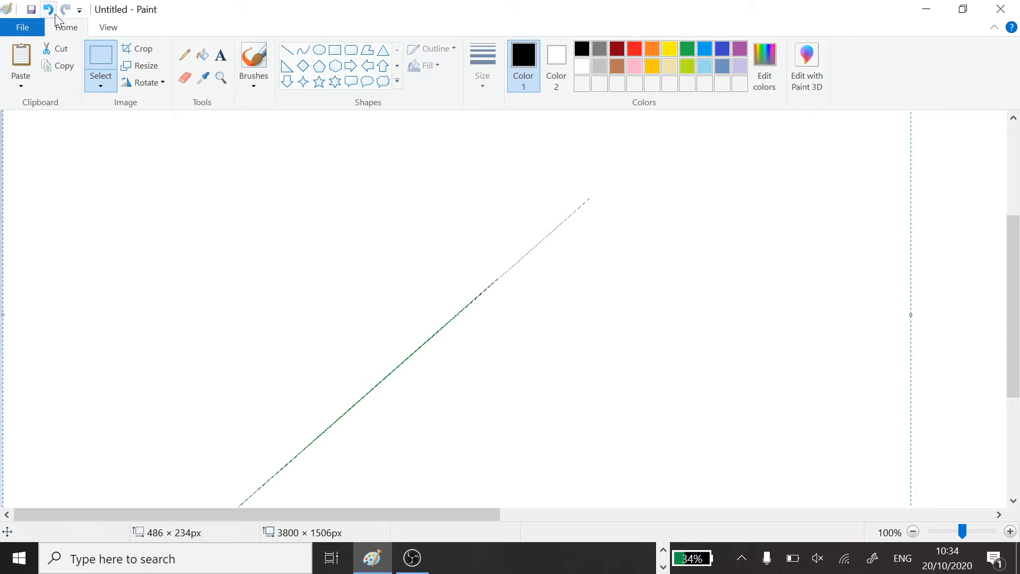
click(49, 9)
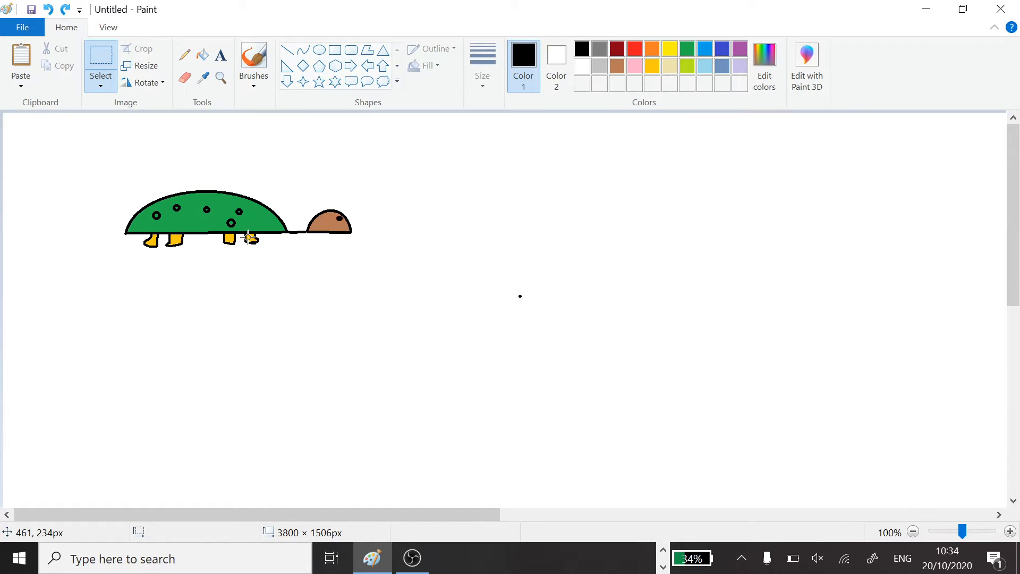
- Select the turtle with a rectangular selection of about 510 × 253 px and enlarge it to 200 percent
click(103, 86)
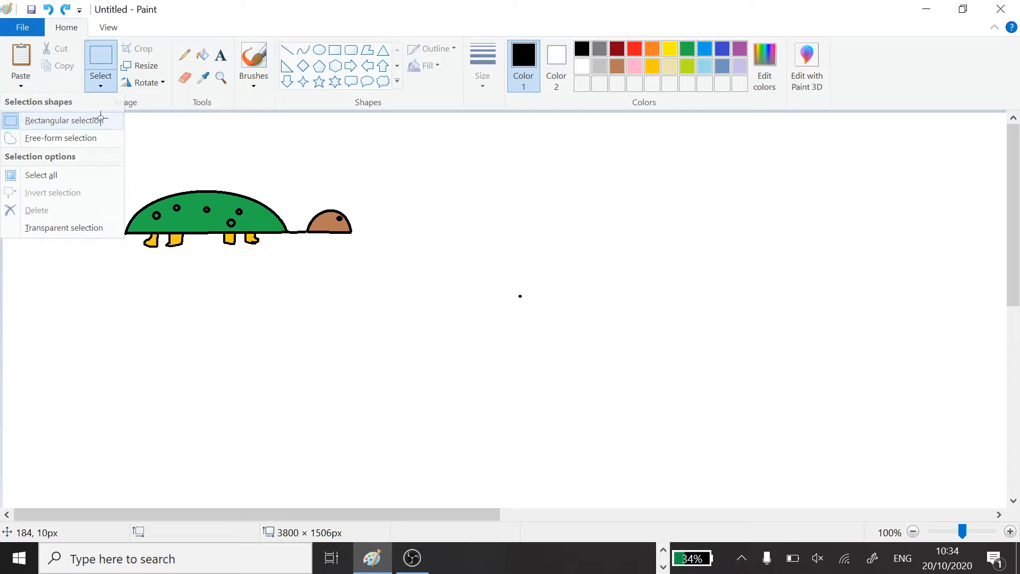
click(101, 120)
drag(106, 143, 376, 277)
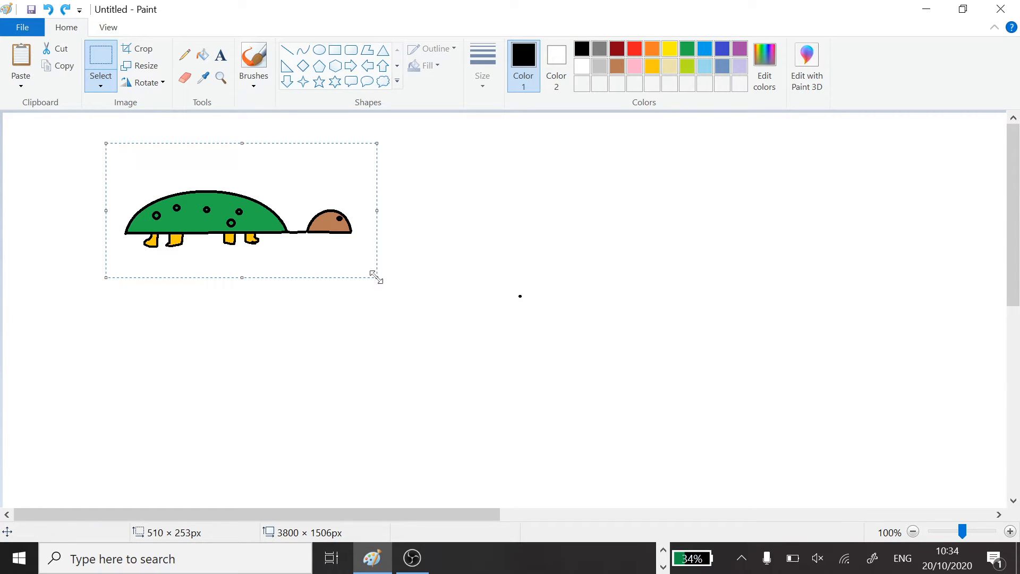
click(142, 65)
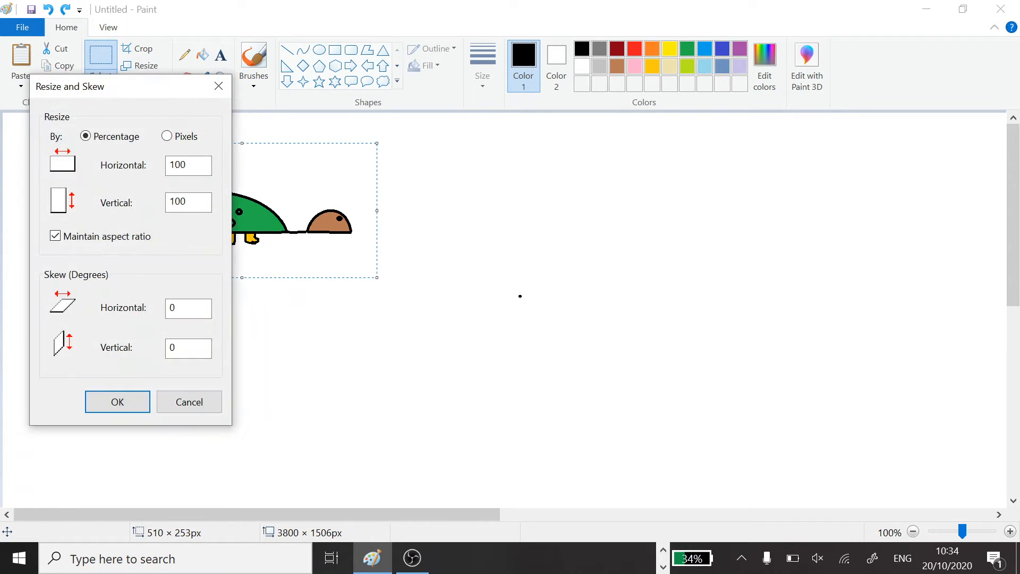
text(200)
click(142, 402)
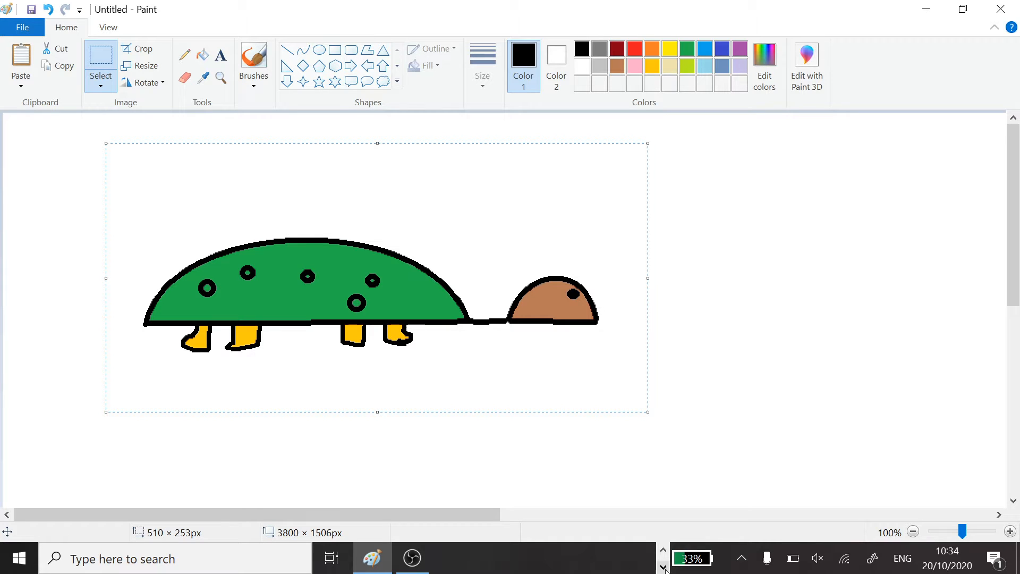
- Switch to PowerPoint, present the resize and skew slides up to the skew instructions, and end the slide show
click(663, 550)
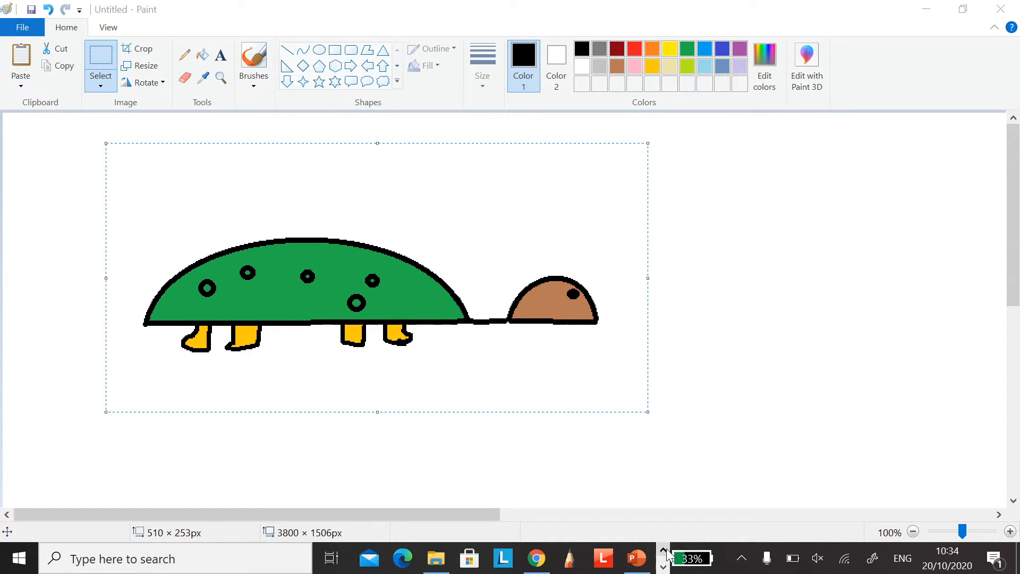
click(638, 557)
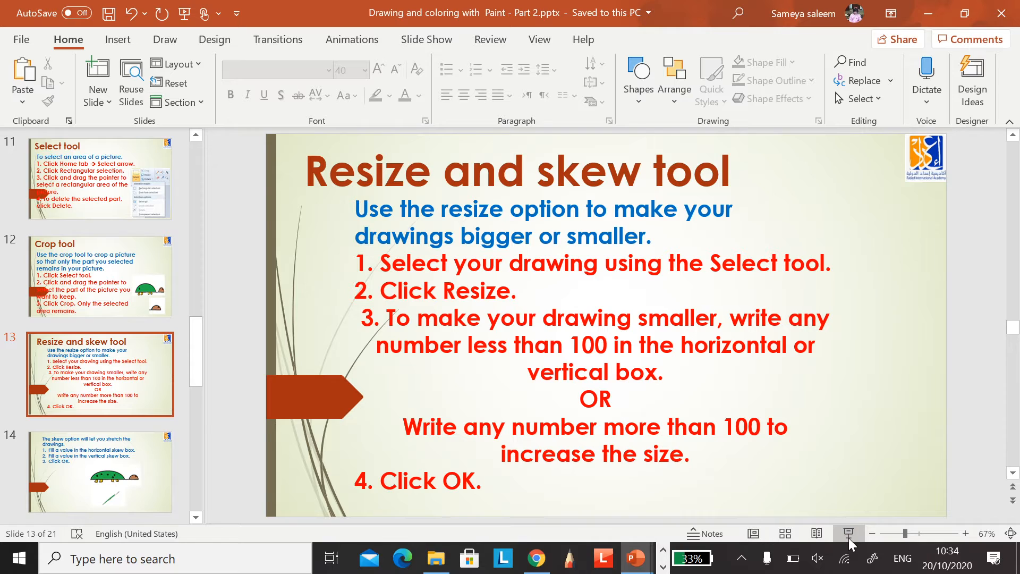
click(849, 534)
key(Right)
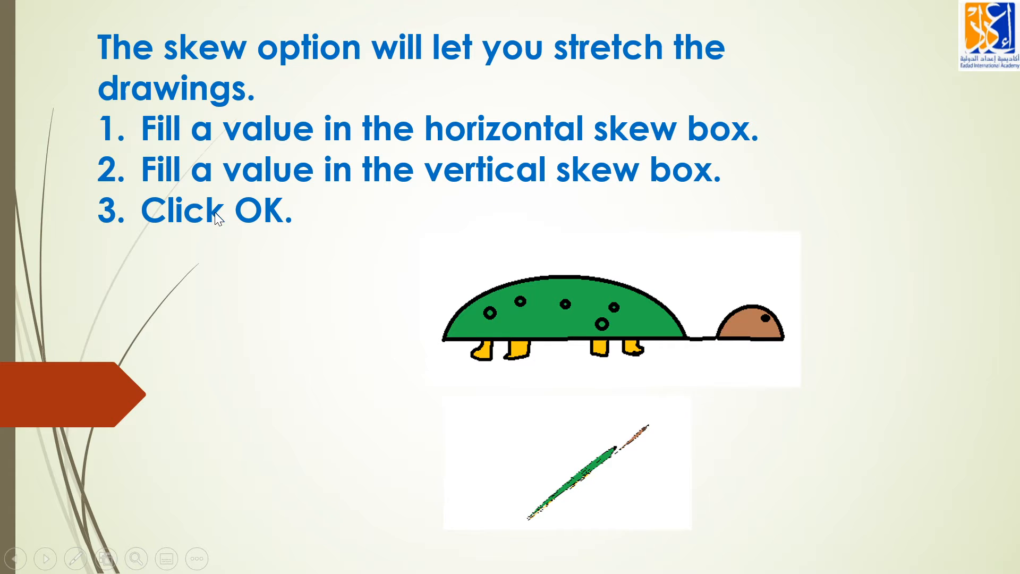
key(Escape)
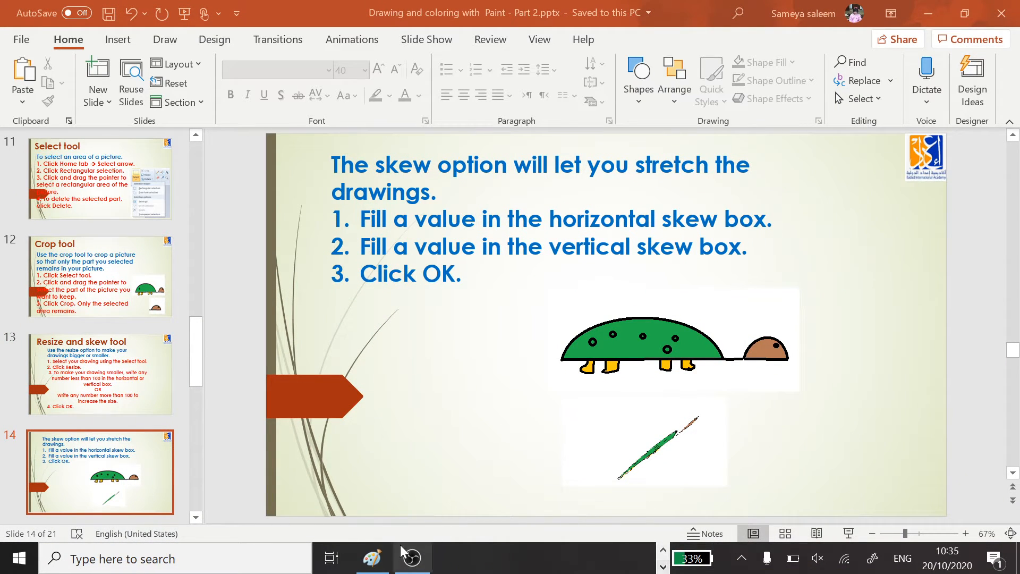
- Switch to Paint and skew the enlarged turtle 56 degrees horizontally, with a vertical skew as well
click(372, 558)
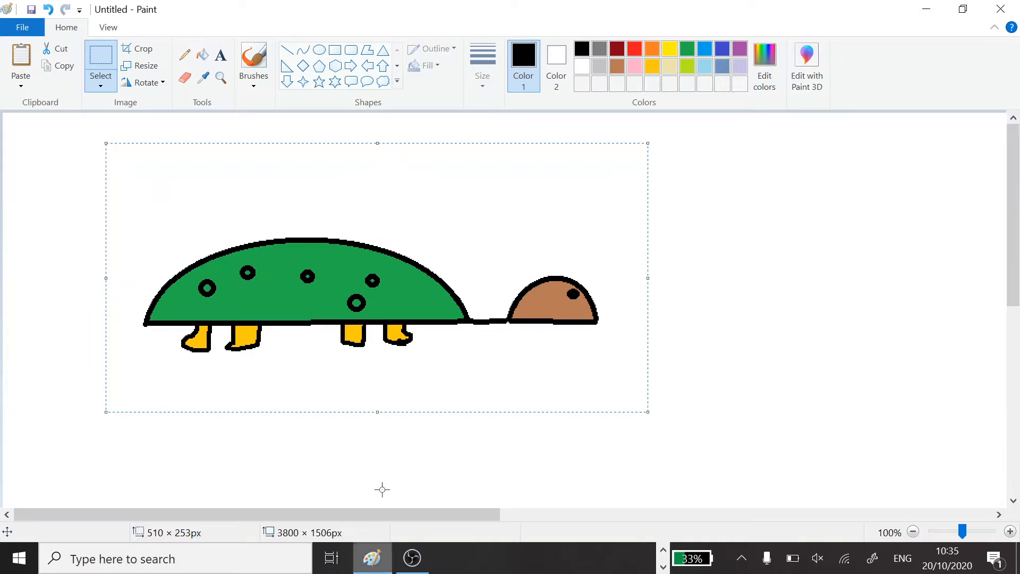
click(139, 66)
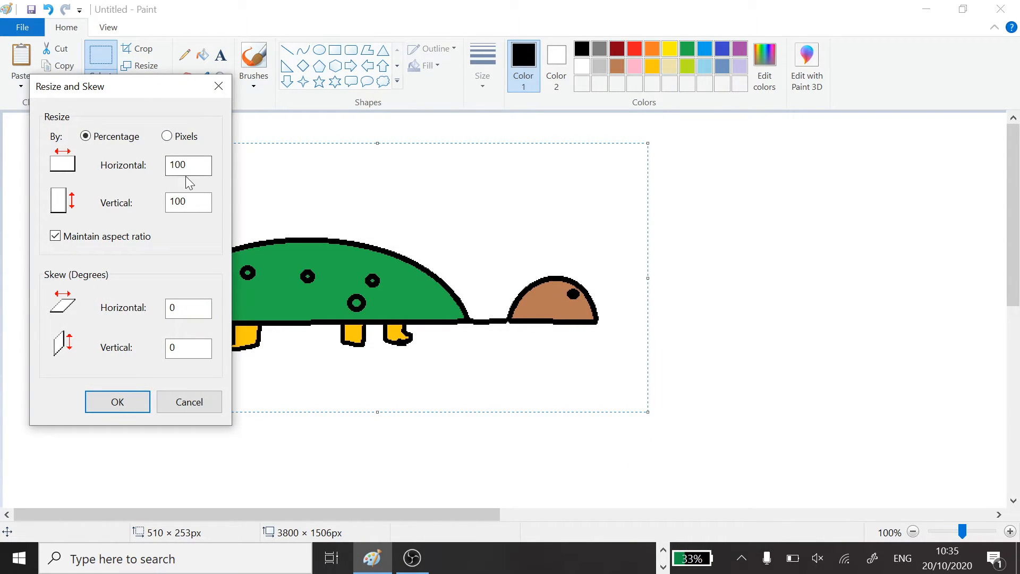
drag(181, 308, 164, 312)
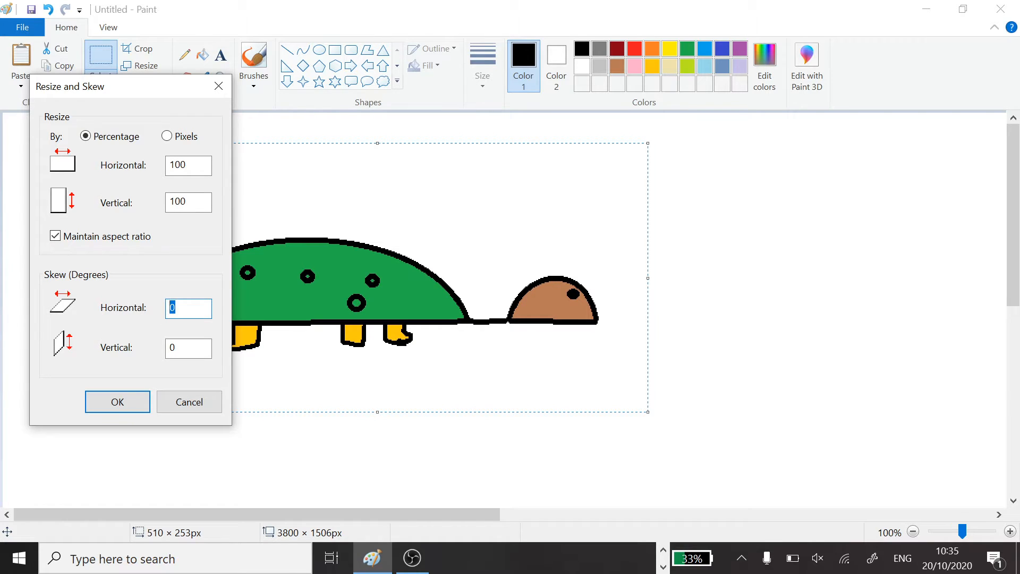
text(56)
key(Tab)
click(142, 405)
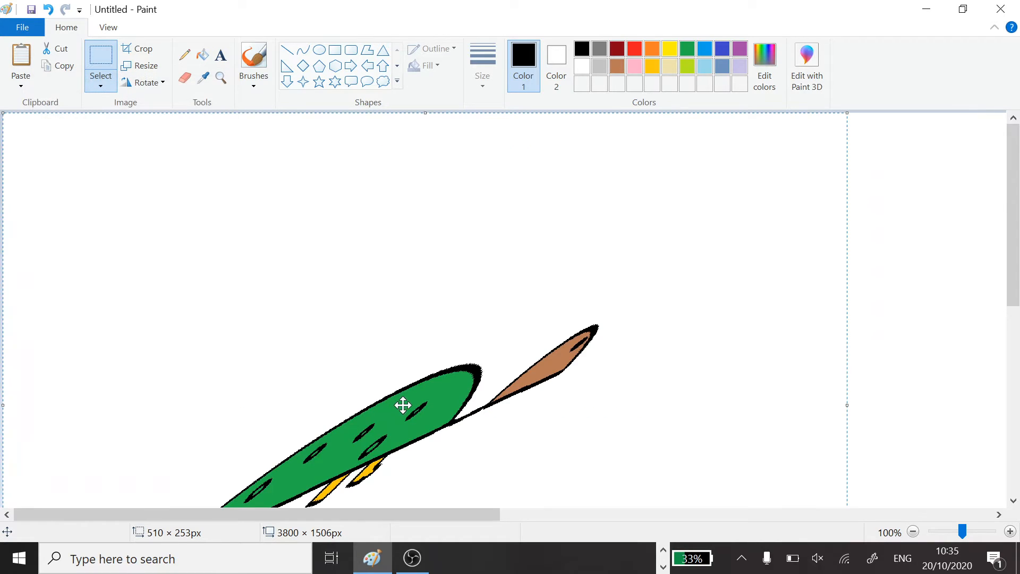
- Look over the skewed turtle and undo its skew and enlargement
scroll(440, 360, down, 2)
scroll(441, 359, up, 2)
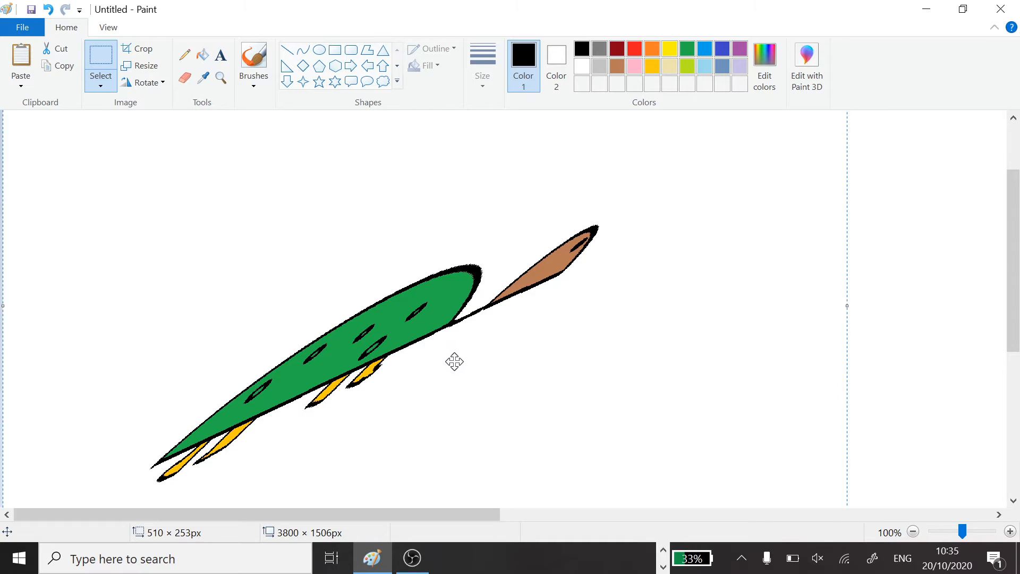
click(47, 9)
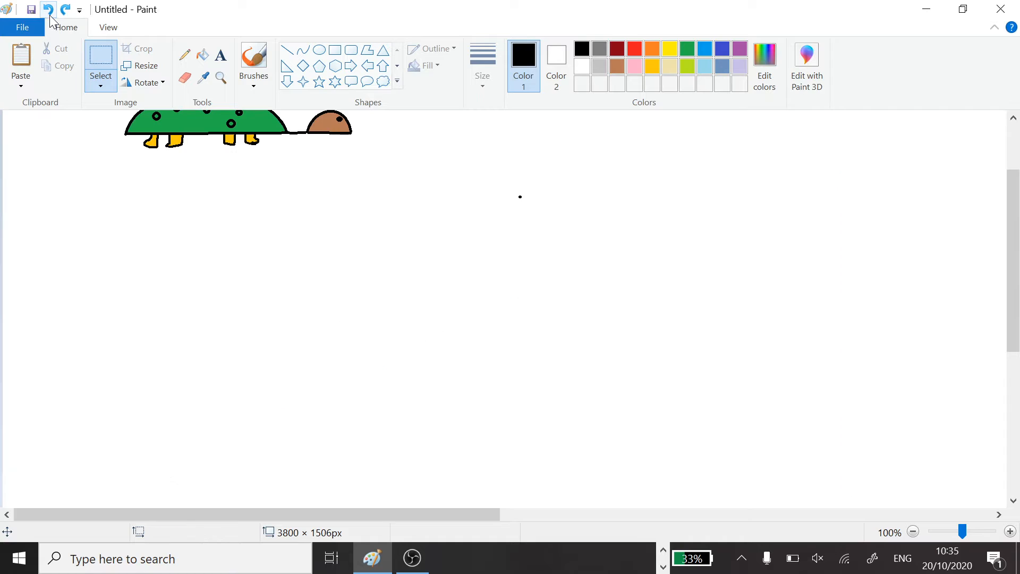
scroll(215, 247, up, 3)
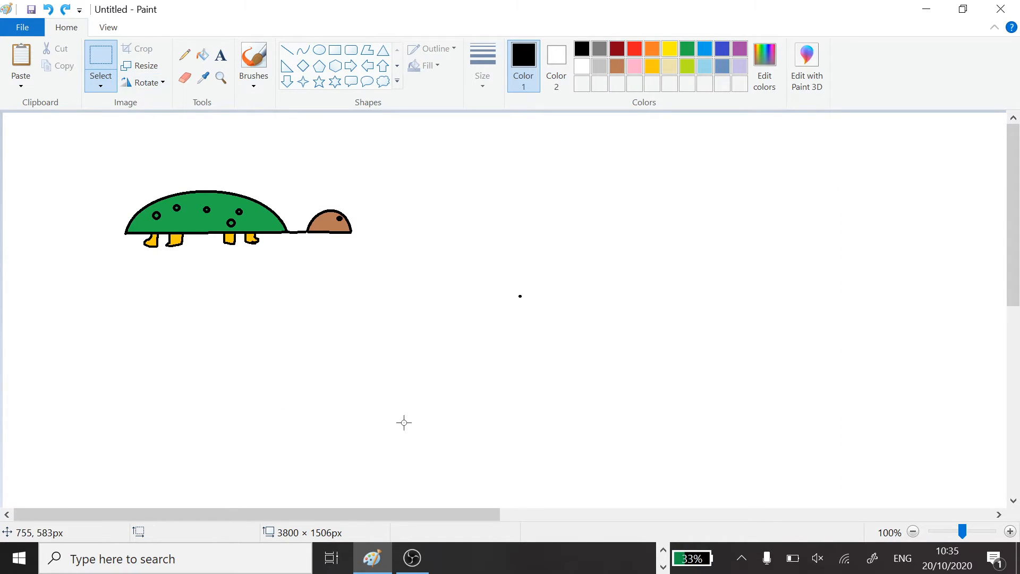
- Switch to PowerPoint, present the skew slide and the Rotate tool slide, and end the slide show
click(664, 567)
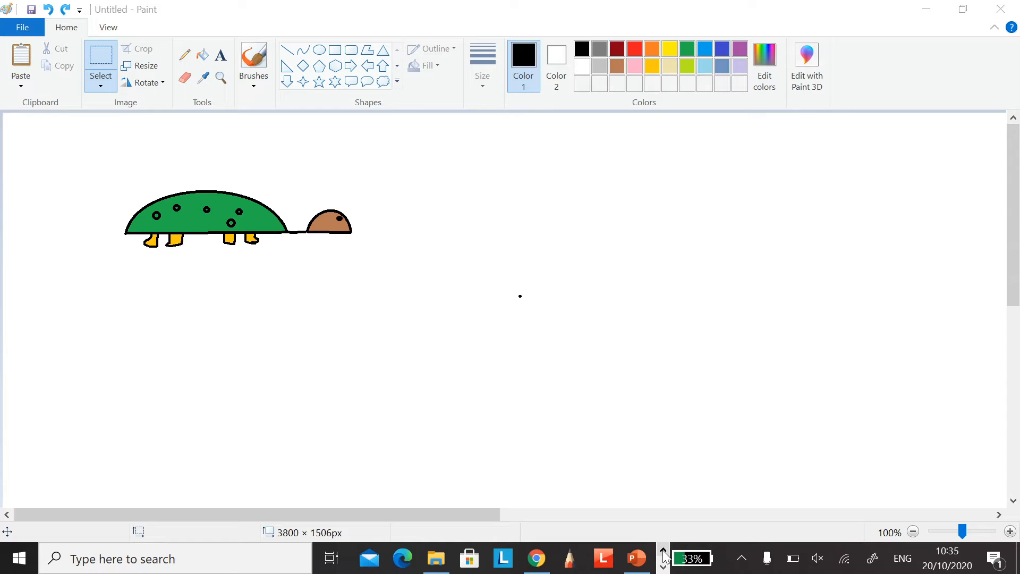
click(637, 559)
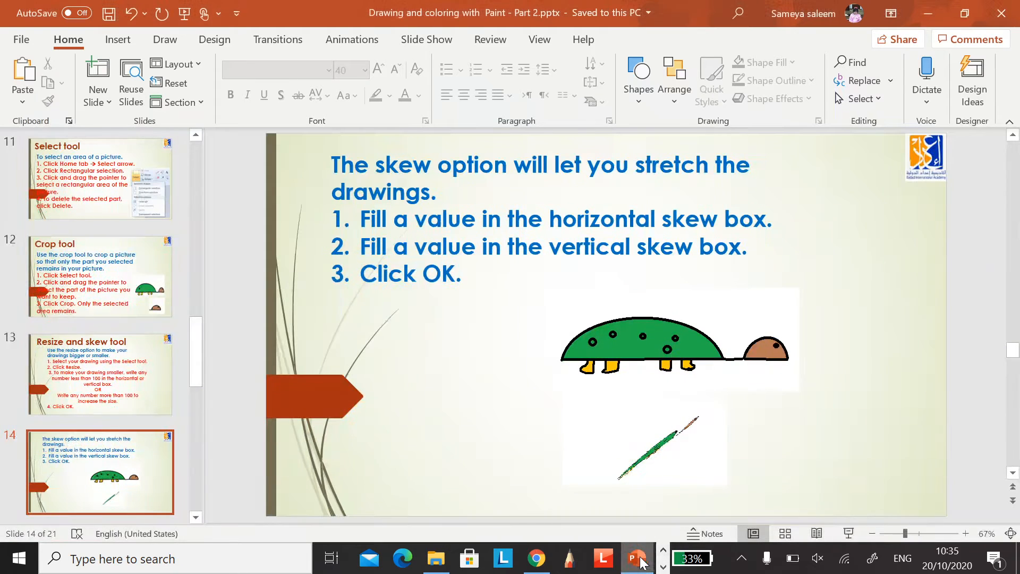
click(847, 535)
click(847, 535)
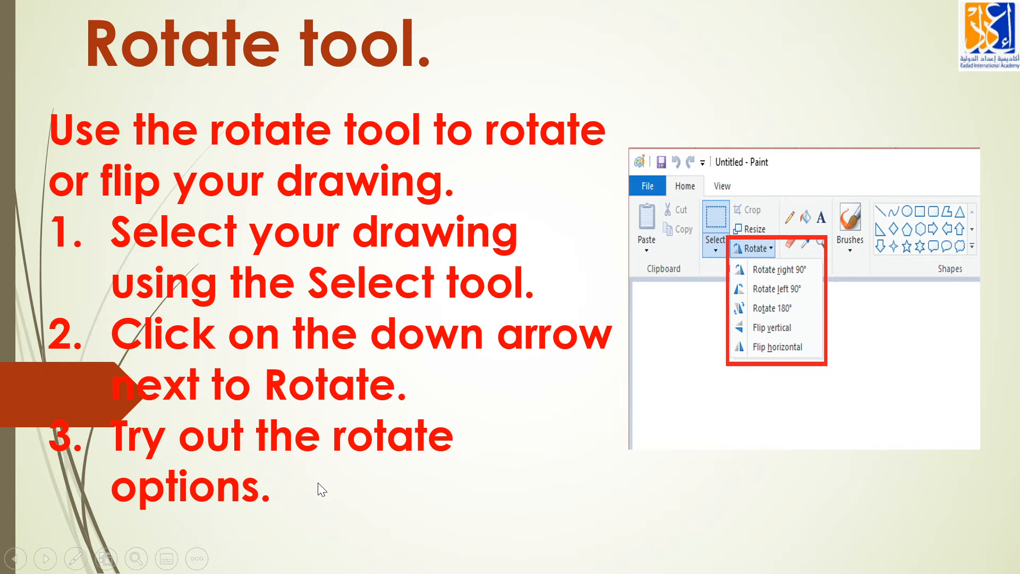
key(Escape)
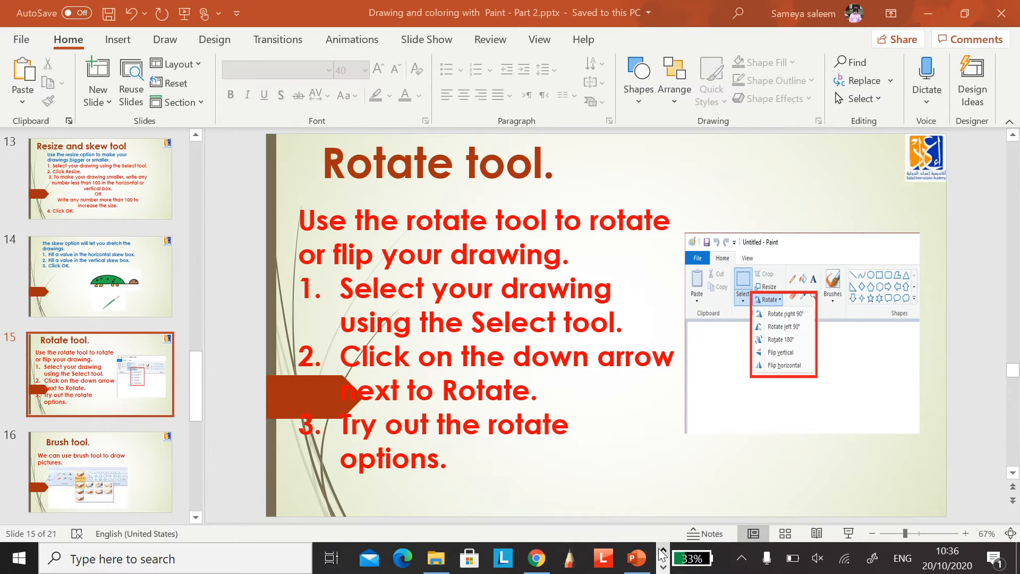
- Switch to Paint and select the turtle with a rectangular selection of about 474 × 229 px
click(664, 567)
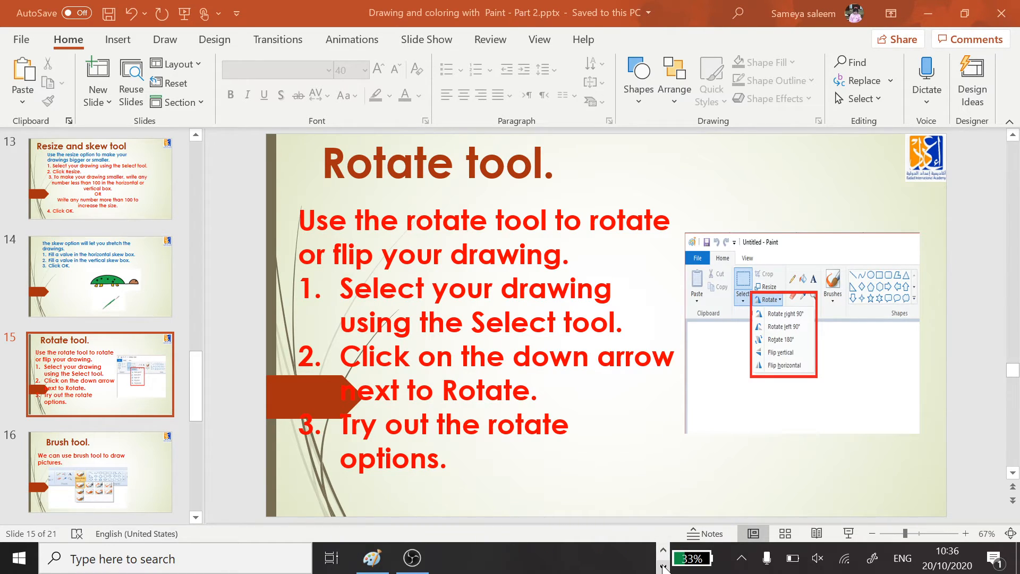
click(663, 551)
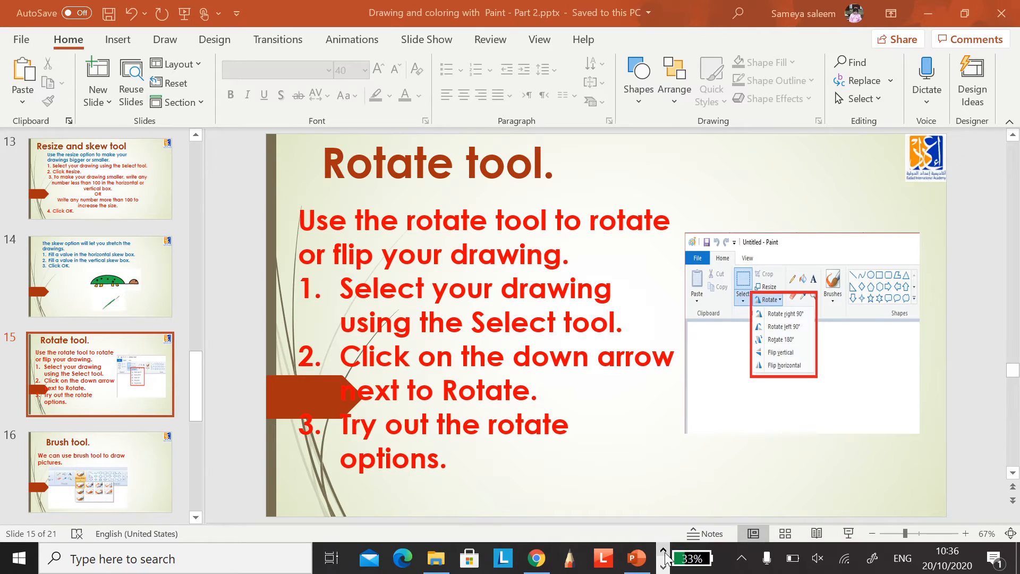
click(664, 567)
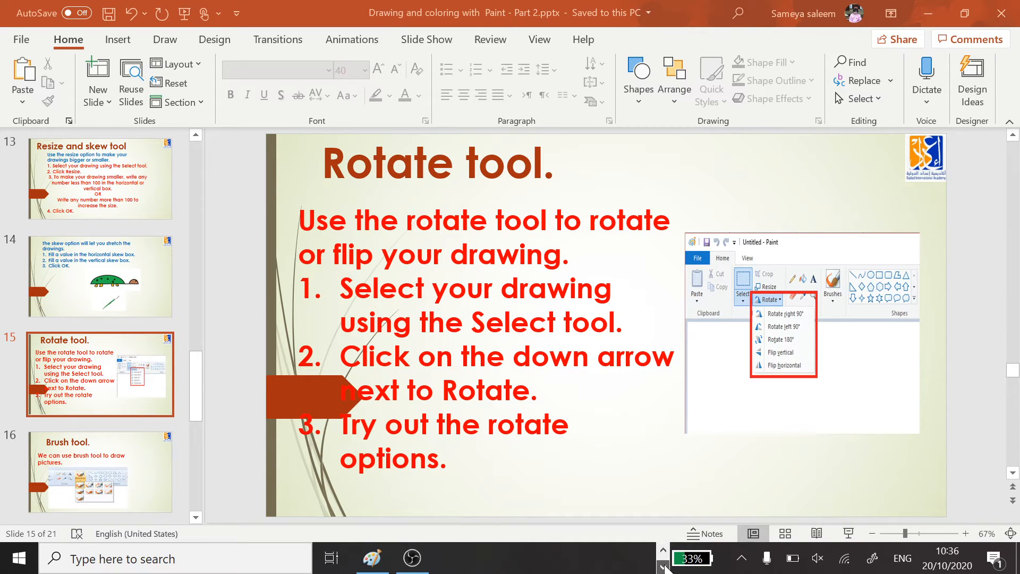
click(363, 563)
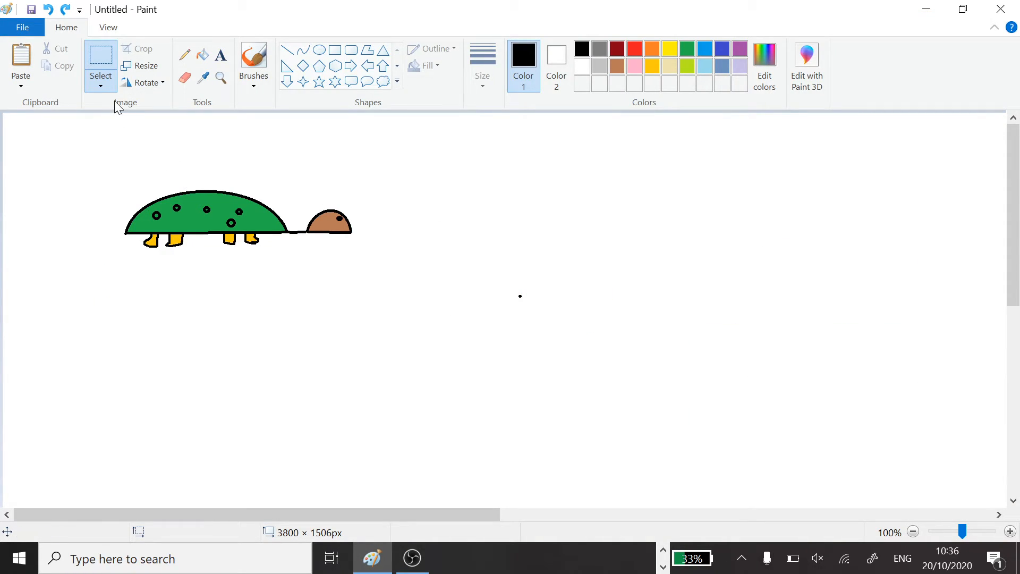
click(102, 86)
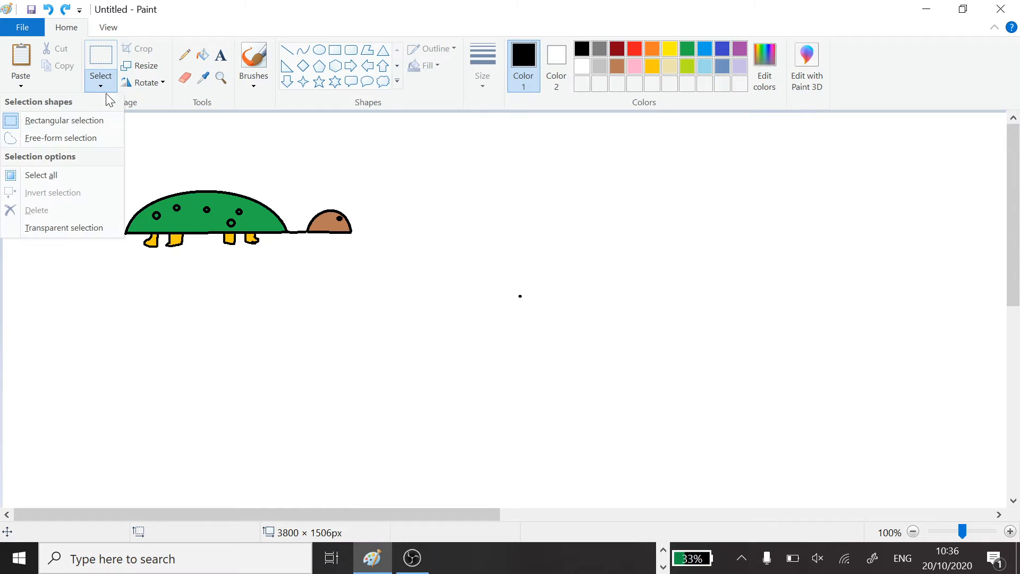
click(104, 122)
drag(104, 148, 355, 269)
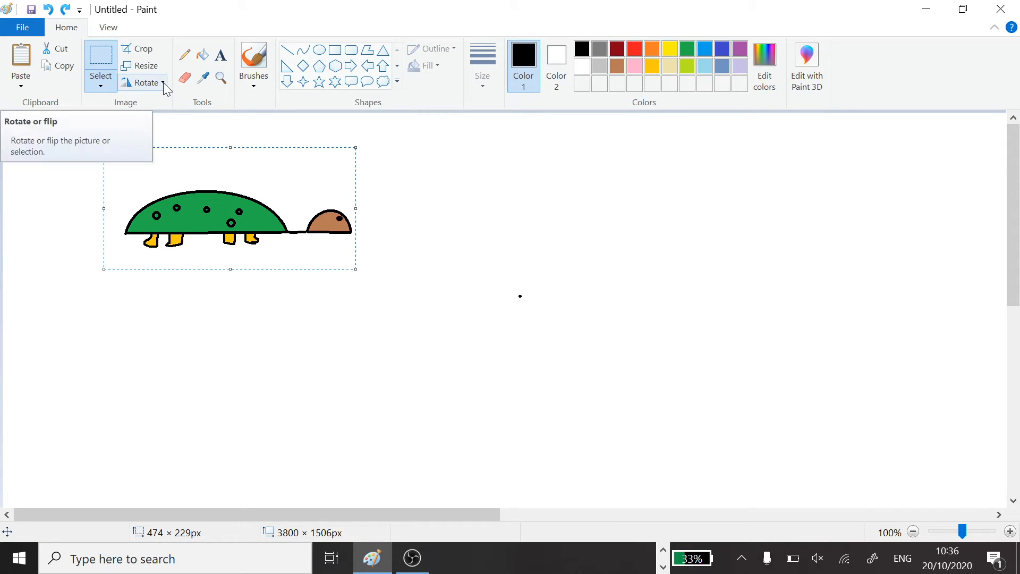
- Rotate the selected turtle right by 90° and back left by 90°
click(164, 82)
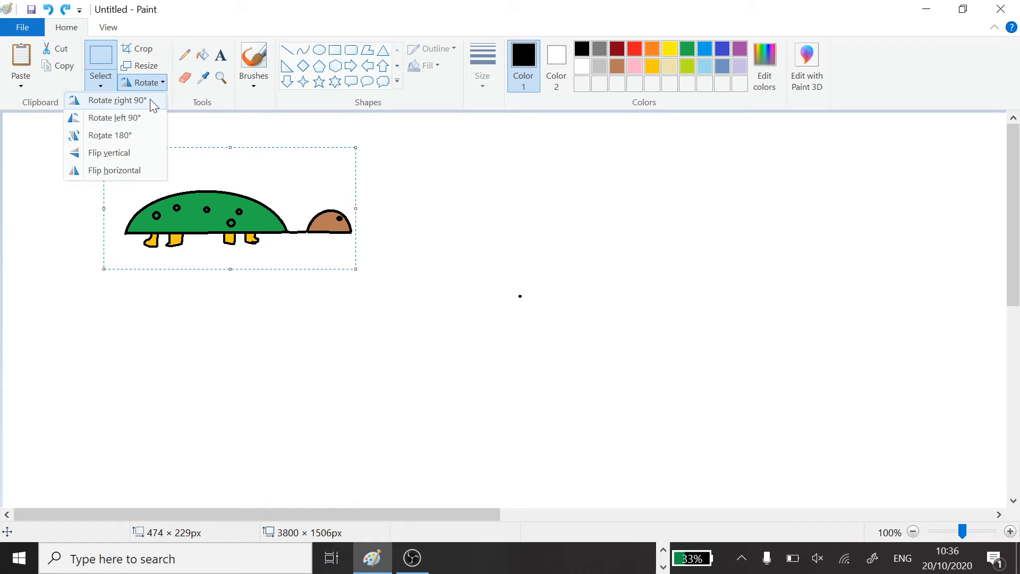
click(153, 105)
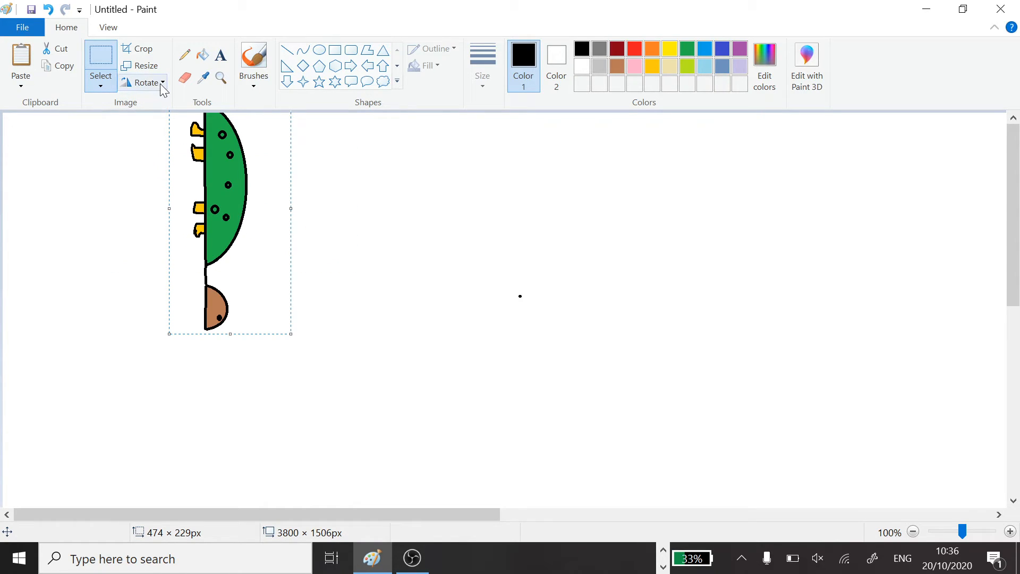
click(160, 84)
click(149, 118)
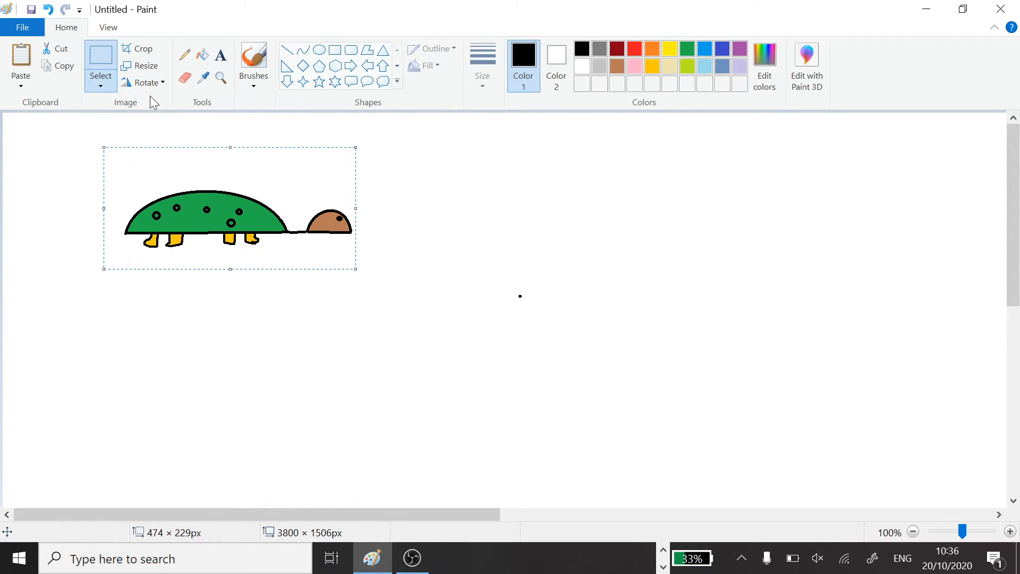
- Flip the selected turtle vertically and then horizontally
click(161, 87)
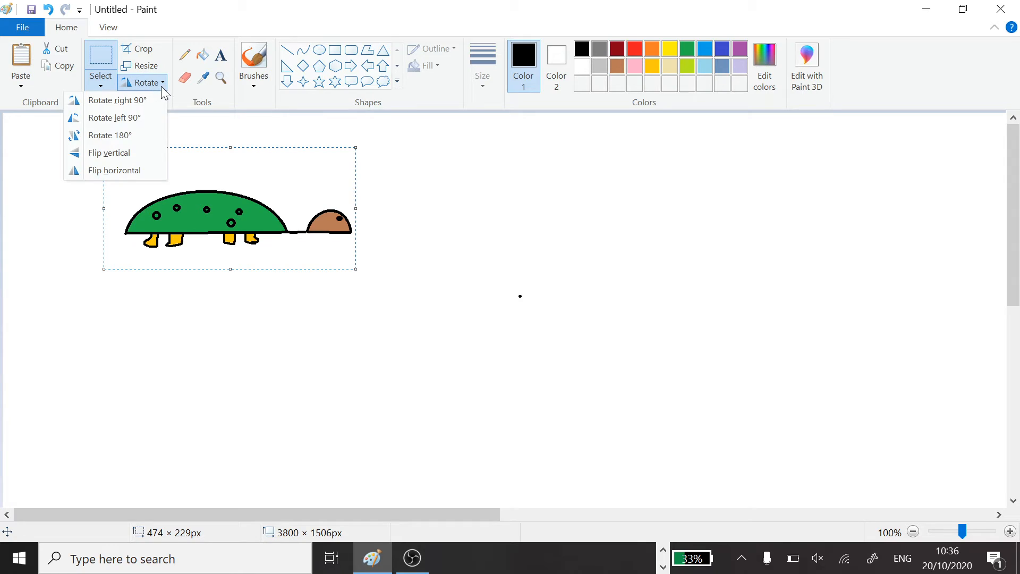
click(140, 154)
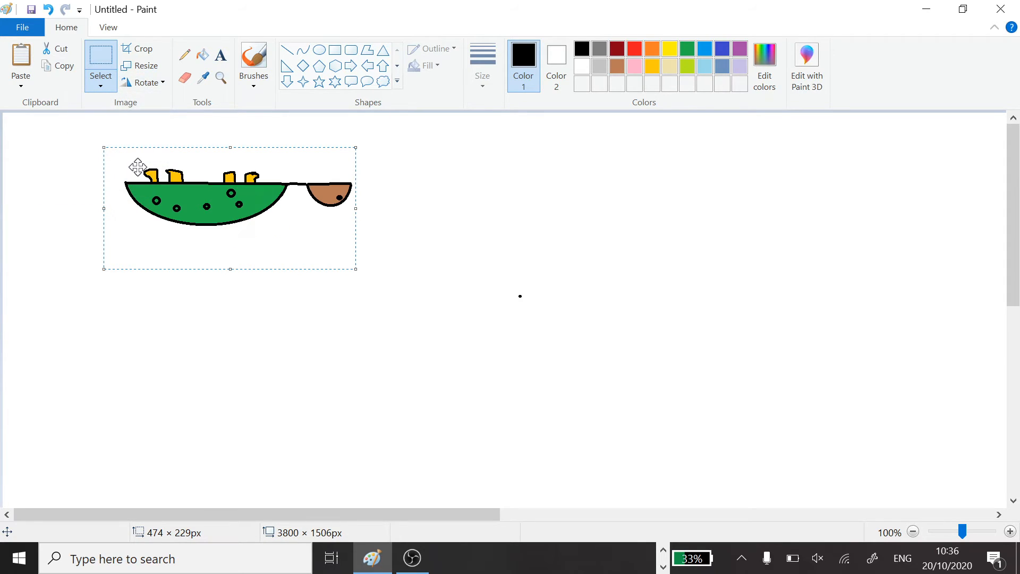
click(160, 83)
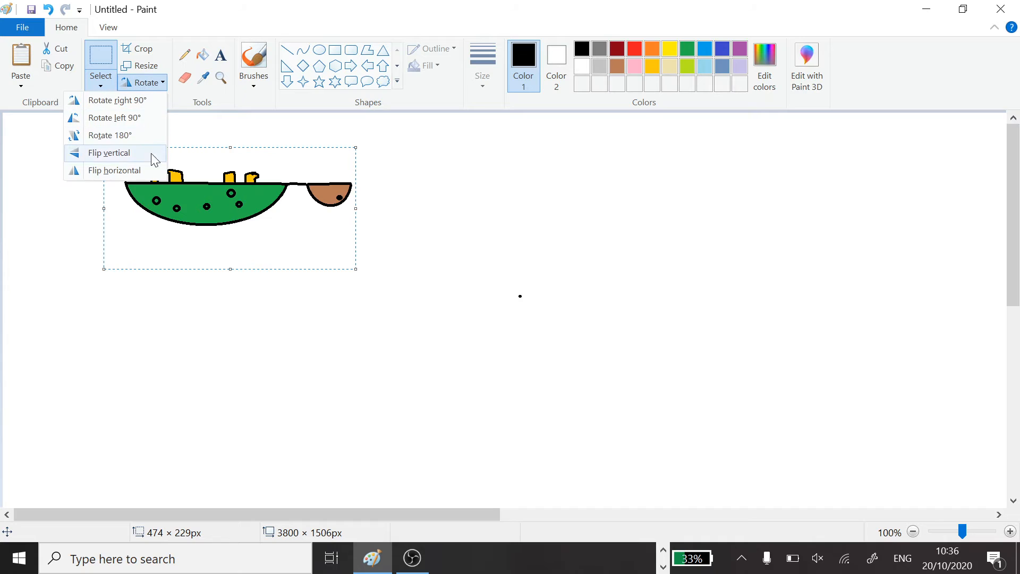
click(143, 171)
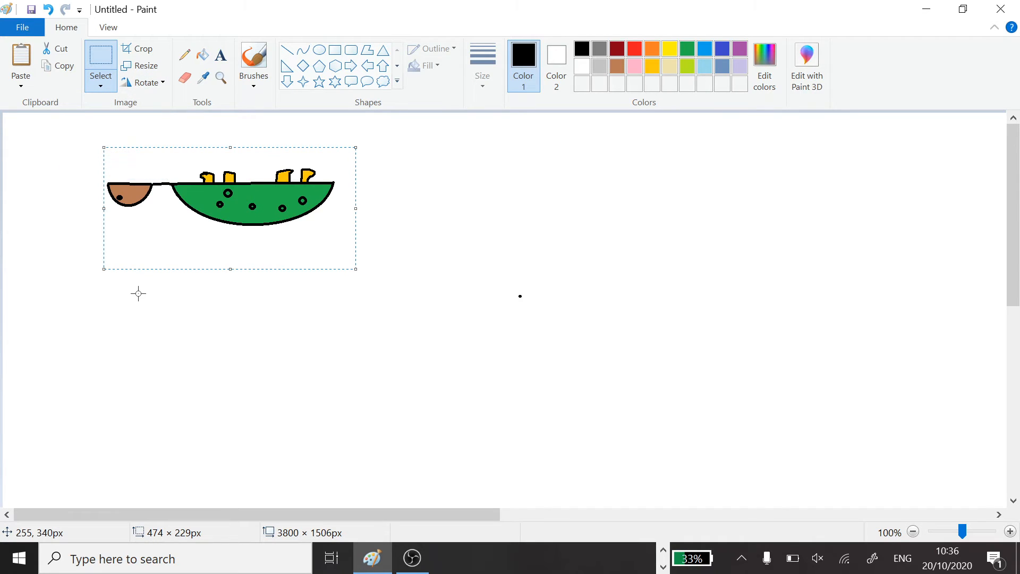
- Rotate the selected turtle left by 90°, rotate it right by 90° three times, and clear the selection
click(160, 85)
click(144, 119)
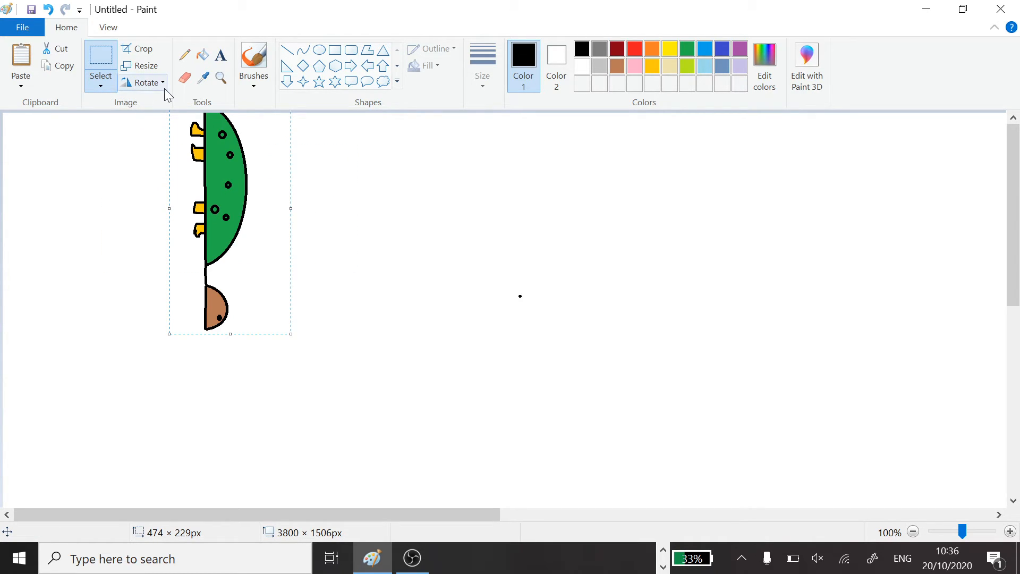
click(162, 84)
click(159, 104)
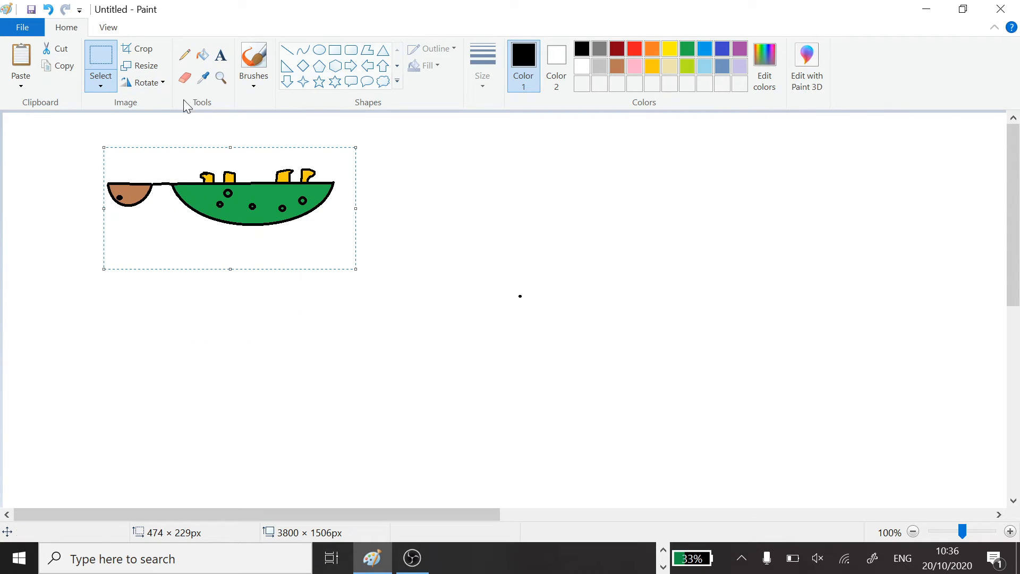
click(160, 82)
click(152, 106)
click(161, 85)
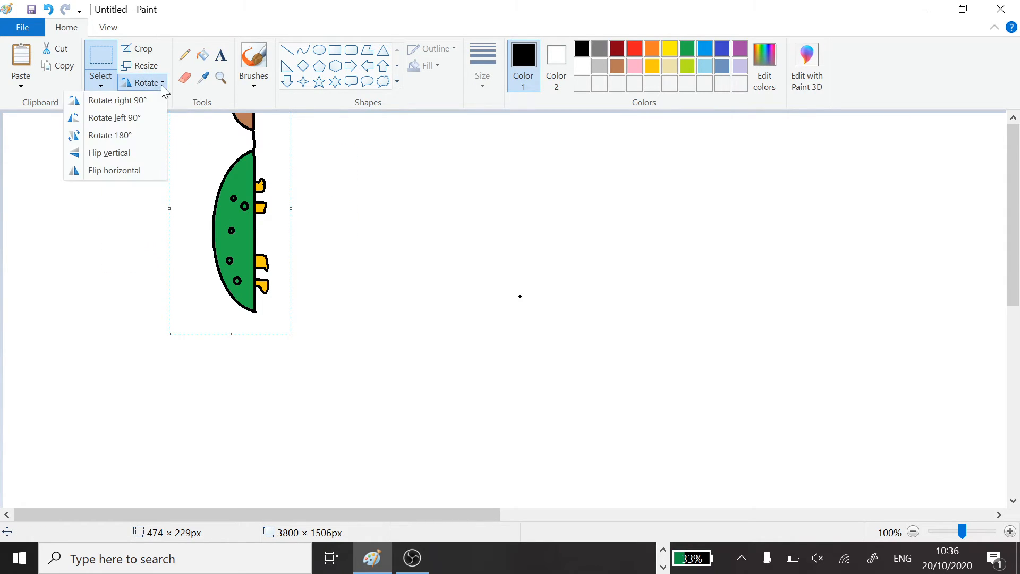
click(159, 99)
click(179, 145)
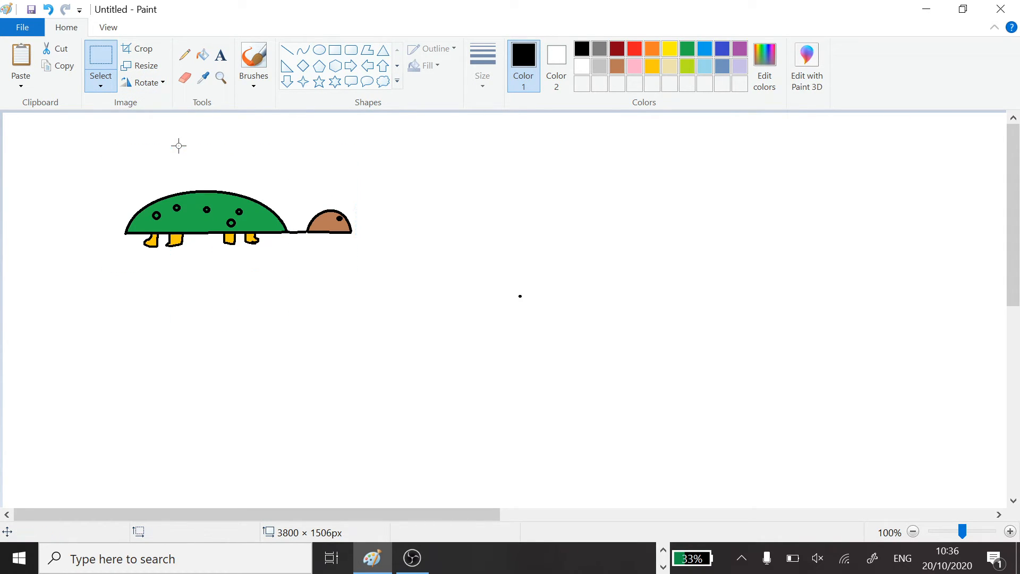
- Select the whole turtle again with a rectangular selection of about 513 × 276 px
drag(179, 145, 218, 132)
click(100, 85)
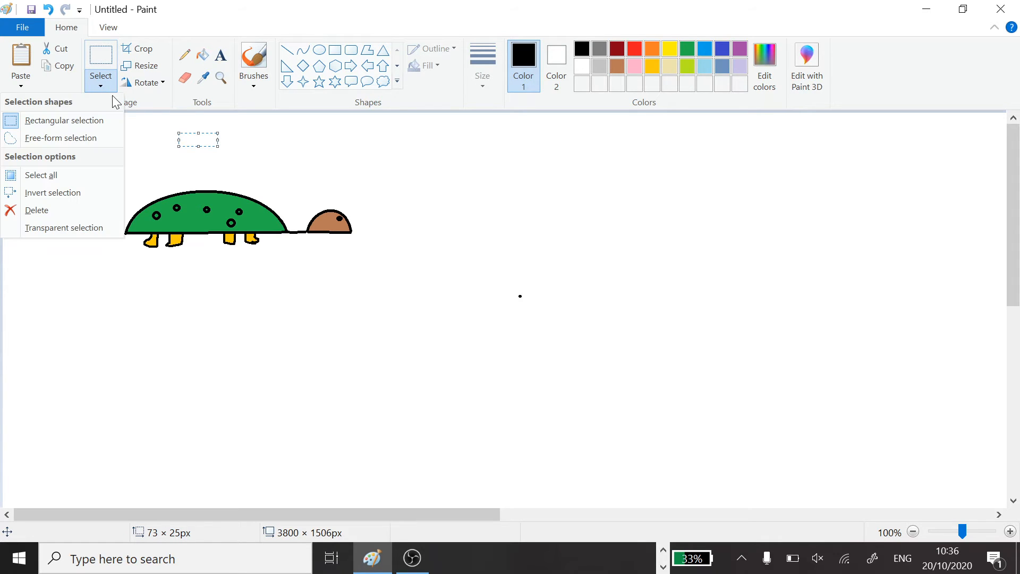
click(110, 118)
drag(114, 143, 387, 288)
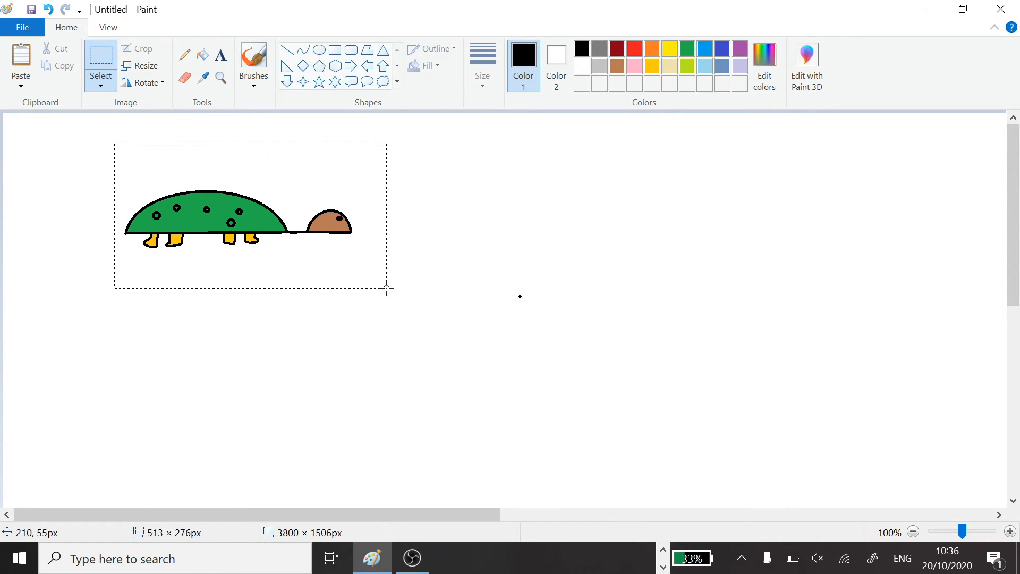
- Rotate the selected turtle left by 90°, back right by 90°, and by 180°
click(160, 84)
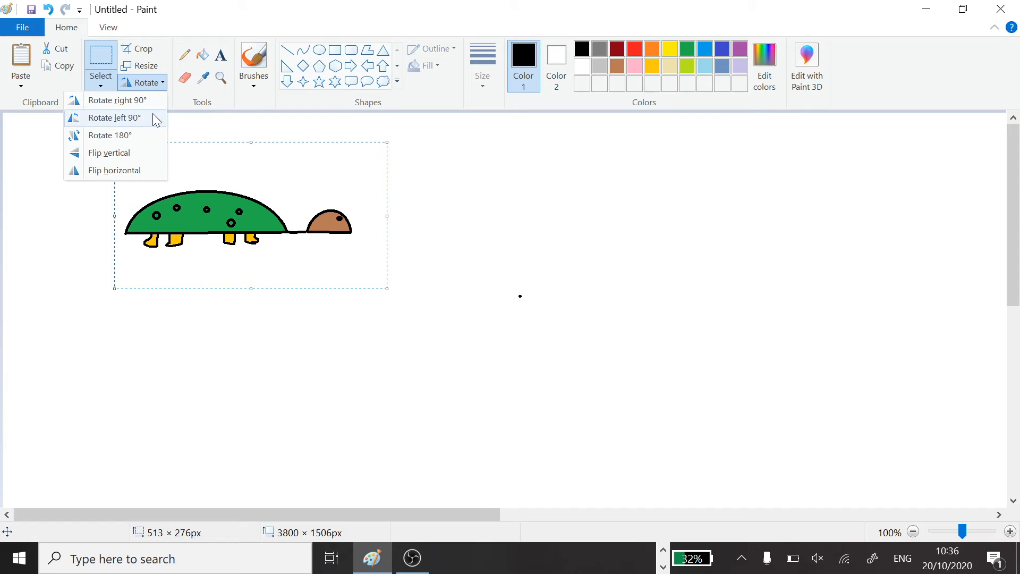
click(156, 118)
click(160, 83)
click(153, 102)
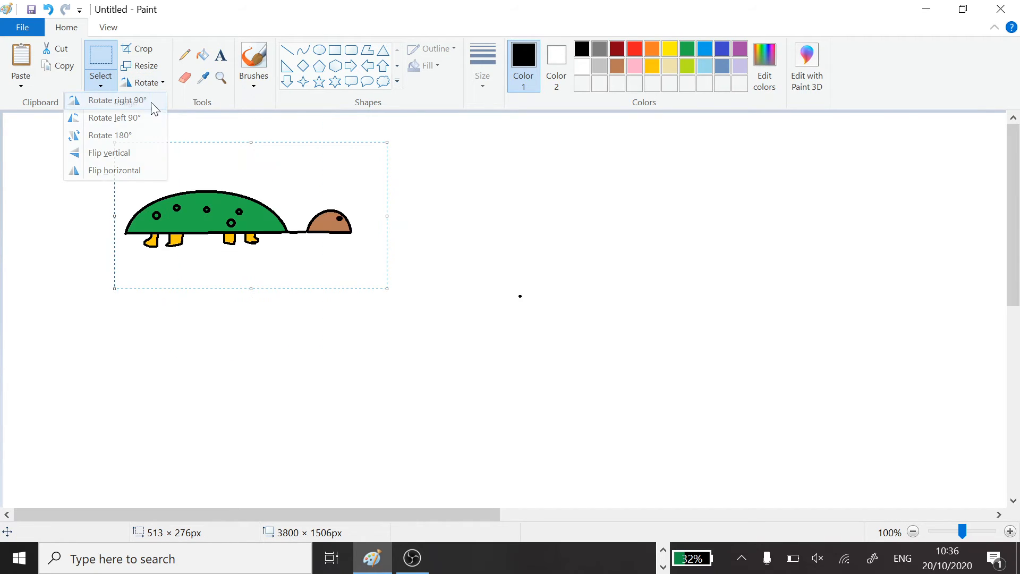
click(149, 86)
click(143, 135)
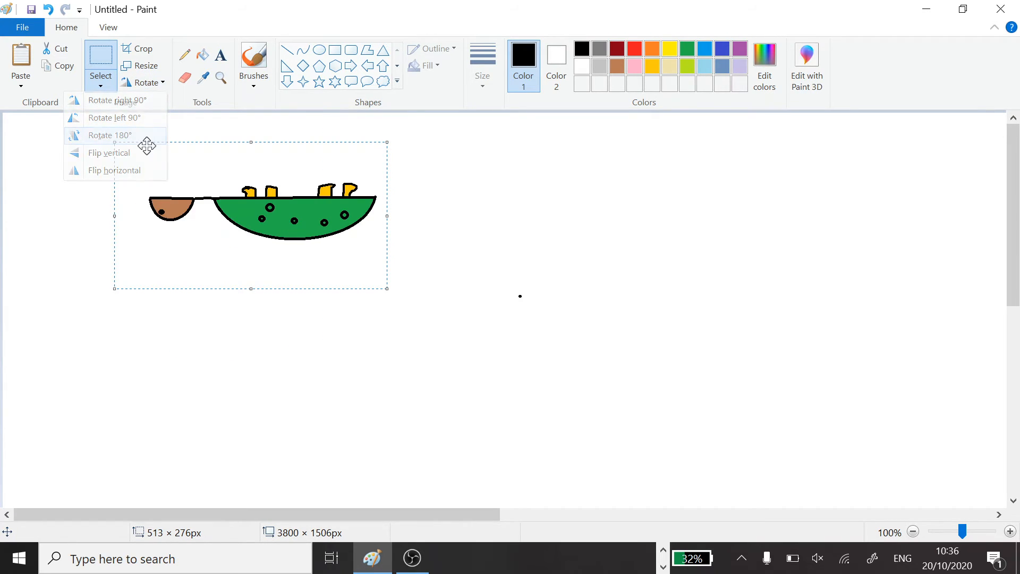
- Turn the upside-down turtle upright with a vertical flip and face it the other way with a horizontal flip
click(148, 82)
click(148, 153)
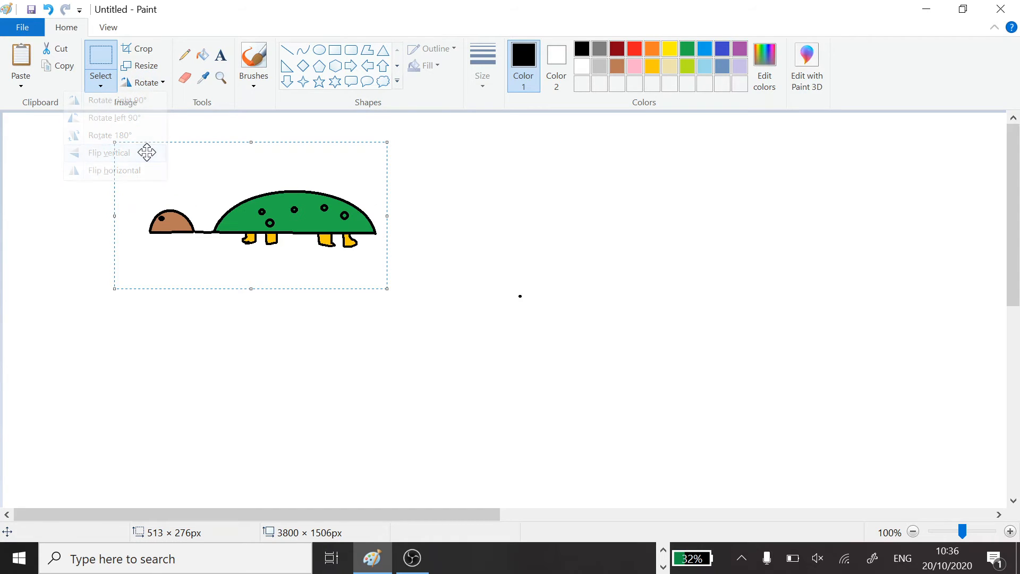
click(154, 84)
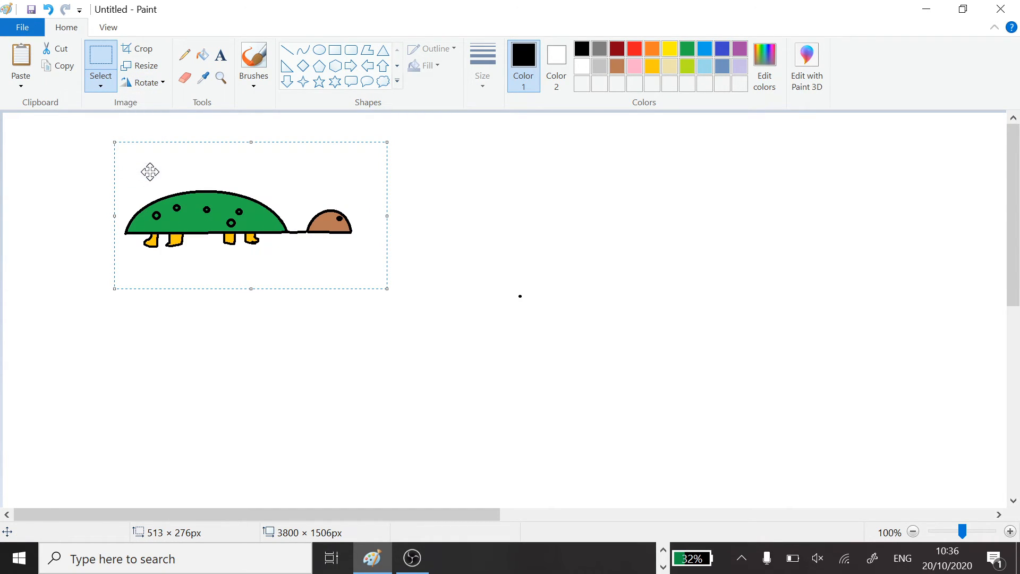
- Bring the further open apps on the taskbar into view
click(664, 567)
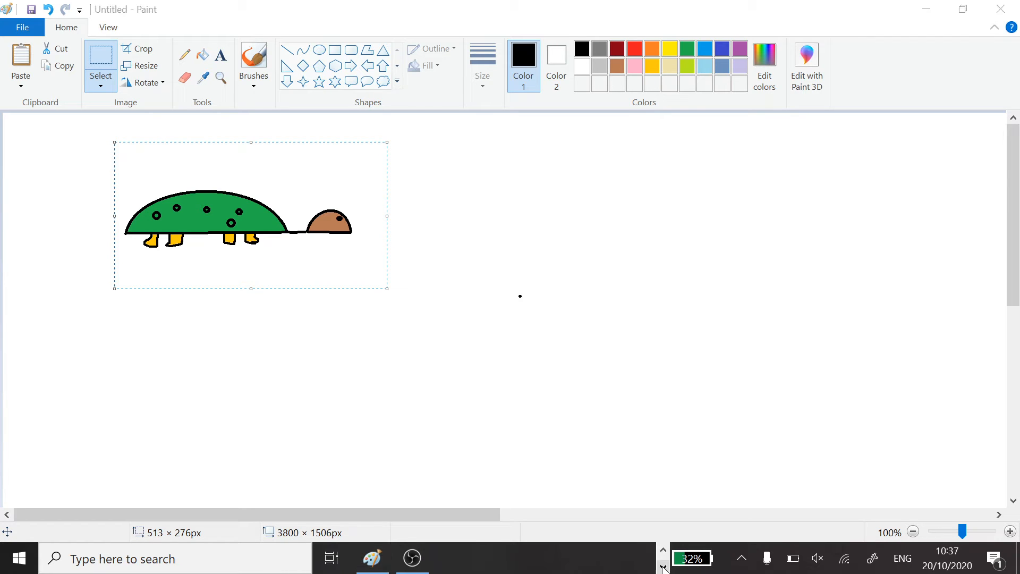